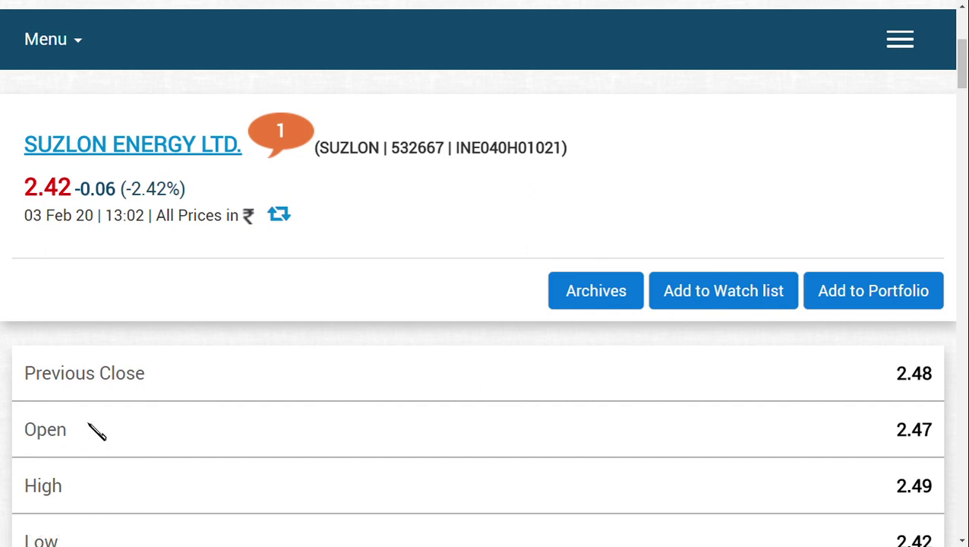
Step: Write 'reserves' in red pen right of the Suzlon Energy name, finishing with a large curve
{"action": "mouse_move", "coordinate": [385, 290]}
{"action": "left_mouse_down"}
{"action": "mouse_move", "coordinate": [417, 206]}
{"action": "mouse_move", "coordinate": [406, 219]}
{"action": "left_mouse_up"}
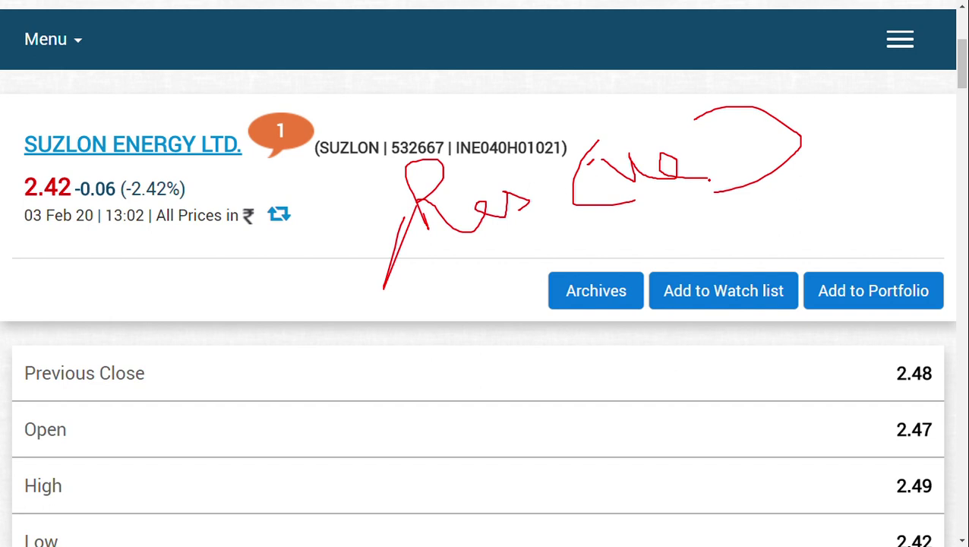
Step: Write '2' with lines branching down-left to 'NCLT' and down-right to 'haircut'
{"action": "left_click_drag", "start_coordinate": [417, 331], "coordinate": [475, 381]}
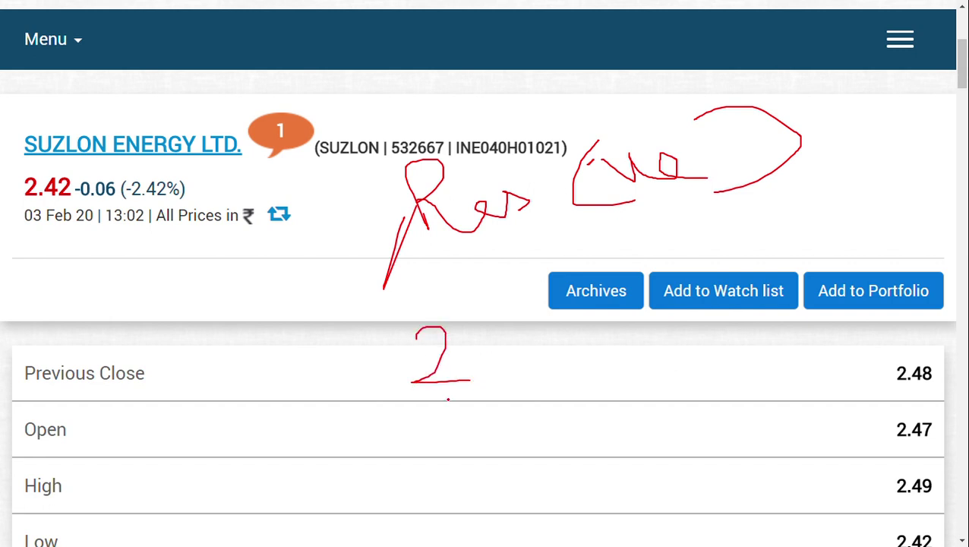
{"action": "left_click_drag", "start_coordinate": [447, 400], "coordinate": [335, 520]}
{"action": "mouse_move", "coordinate": [274, 545]}
{"action": "left_mouse_down"}
{"action": "mouse_move", "coordinate": [275, 474]}
{"action": "mouse_move", "coordinate": [321, 443]}
{"action": "mouse_move", "coordinate": [381, 480]}
{"action": "left_mouse_up"}
{"action": "mouse_move", "coordinate": [363, 447]}
{"action": "left_mouse_down"}
{"action": "mouse_move", "coordinate": [396, 435]}
{"action": "mouse_move", "coordinate": [399, 471]}
{"action": "left_mouse_up"}
{"action": "left_click_drag", "start_coordinate": [408, 425], "coordinate": [415, 440]}
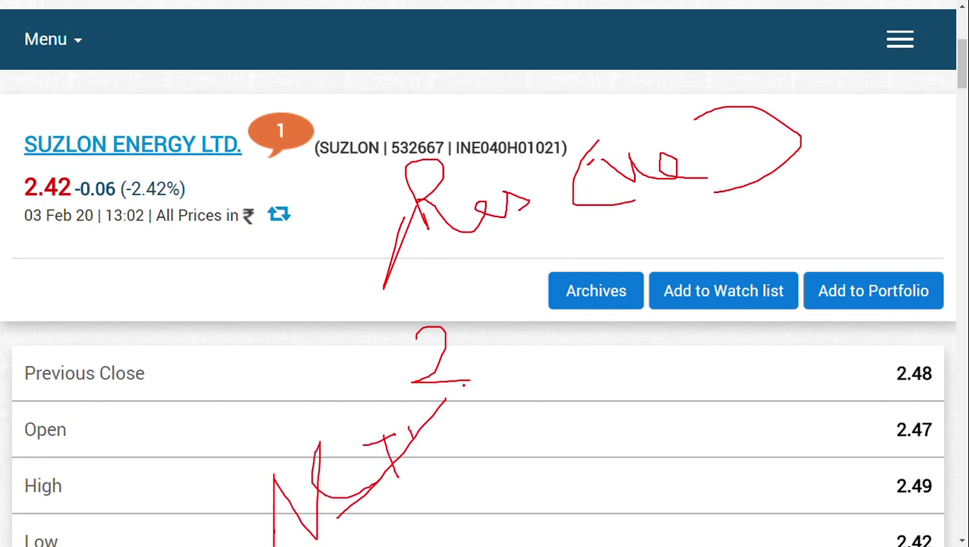
{"action": "mouse_move", "coordinate": [447, 386]}
{"action": "left_mouse_down"}
{"action": "mouse_move", "coordinate": [576, 461]}
{"action": "mouse_move", "coordinate": [591, 497]}
{"action": "mouse_move", "coordinate": [632, 462]}
{"action": "mouse_move", "coordinate": [614, 476]}
{"action": "mouse_move", "coordinate": [637, 475]}
{"action": "mouse_move", "coordinate": [643, 456]}
{"action": "mouse_move", "coordinate": [668, 482]}
{"action": "left_mouse_up"}
{"action": "left_click", "coordinate": [669, 451]}
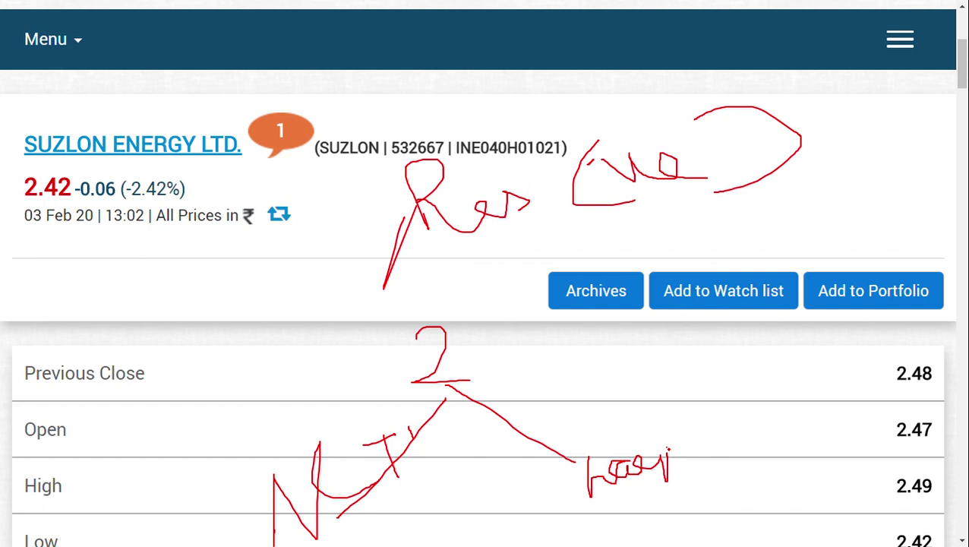
Step: Write '68' in red right of the price rows and draw a big circle around it
{"action": "left_click_drag", "start_coordinate": [694, 413], "coordinate": [707, 404]}
{"action": "mouse_move", "coordinate": [705, 315]}
{"action": "left_mouse_down"}
{"action": "mouse_move", "coordinate": [706, 367]}
{"action": "mouse_move", "coordinate": [740, 380]}
{"action": "mouse_move", "coordinate": [700, 364]}
{"action": "left_mouse_up"}
{"action": "mouse_move", "coordinate": [773, 314]}
{"action": "left_mouse_down"}
{"action": "mouse_move", "coordinate": [794, 353]}
{"action": "mouse_move", "coordinate": [778, 363]}
{"action": "mouse_move", "coordinate": [778, 354]}
{"action": "left_mouse_up"}
{"action": "mouse_move", "coordinate": [806, 280]}
{"action": "left_mouse_down"}
{"action": "mouse_move", "coordinate": [651, 241]}
{"action": "mouse_move", "coordinate": [631, 422]}
{"action": "mouse_move", "coordinate": [835, 342]}
{"action": "mouse_move", "coordinate": [805, 292]}
{"action": "left_mouse_up"}
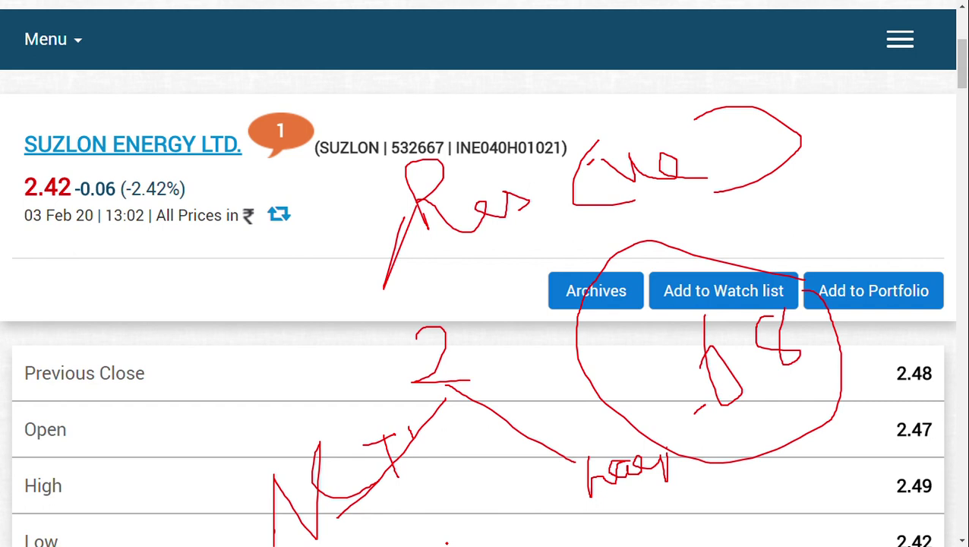
Step: Write 'loan' in red across the Previous Close label and draw a large loop around it
{"action": "left_click_drag", "start_coordinate": [92, 348], "coordinate": [141, 436]}
{"action": "mouse_move", "coordinate": [120, 421]}
{"action": "left_mouse_down"}
{"action": "mouse_move", "coordinate": [125, 346]}
{"action": "mouse_move", "coordinate": [136, 382]}
{"action": "left_mouse_up"}
{"action": "mouse_move", "coordinate": [159, 334]}
{"action": "left_mouse_down"}
{"action": "mouse_move", "coordinate": [172, 365]}
{"action": "mouse_move", "coordinate": [219, 304]}
{"action": "mouse_move", "coordinate": [245, 348]}
{"action": "left_mouse_up"}
{"action": "mouse_move", "coordinate": [225, 304]}
{"action": "left_mouse_down"}
{"action": "mouse_move", "coordinate": [263, 328]}
{"action": "mouse_move", "coordinate": [274, 219]}
{"action": "left_mouse_up"}
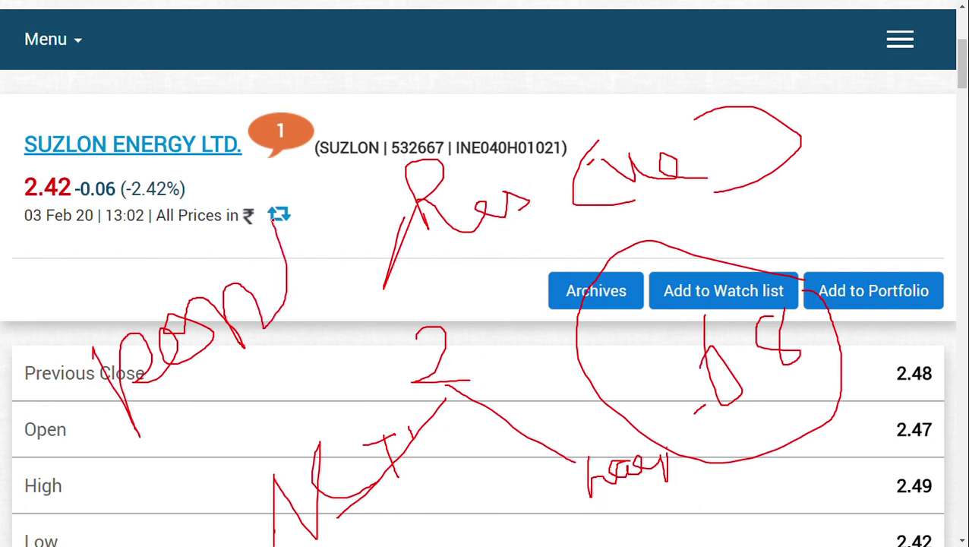
{"action": "mouse_move", "coordinate": [78, 517]}
{"action": "left_mouse_down"}
{"action": "mouse_move", "coordinate": [331, 245]}
{"action": "mouse_move", "coordinate": [77, 346]}
{"action": "mouse_move", "coordinate": [85, 483]}
{"action": "left_mouse_up"}
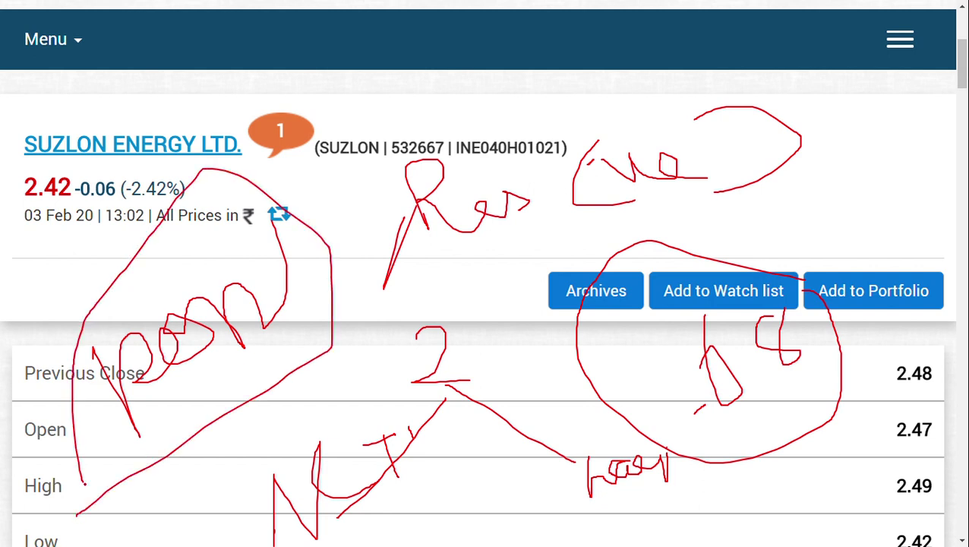